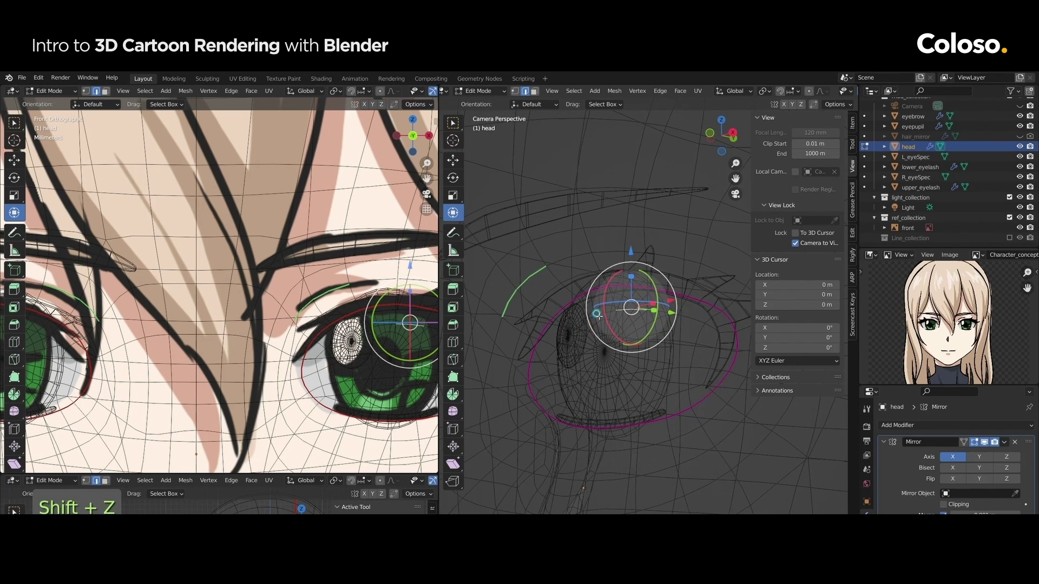
# Switch to solid shading and move the skin_MTL toon shader's Multiply node down and left.
pyautogui.hotkey('alt', 'z')
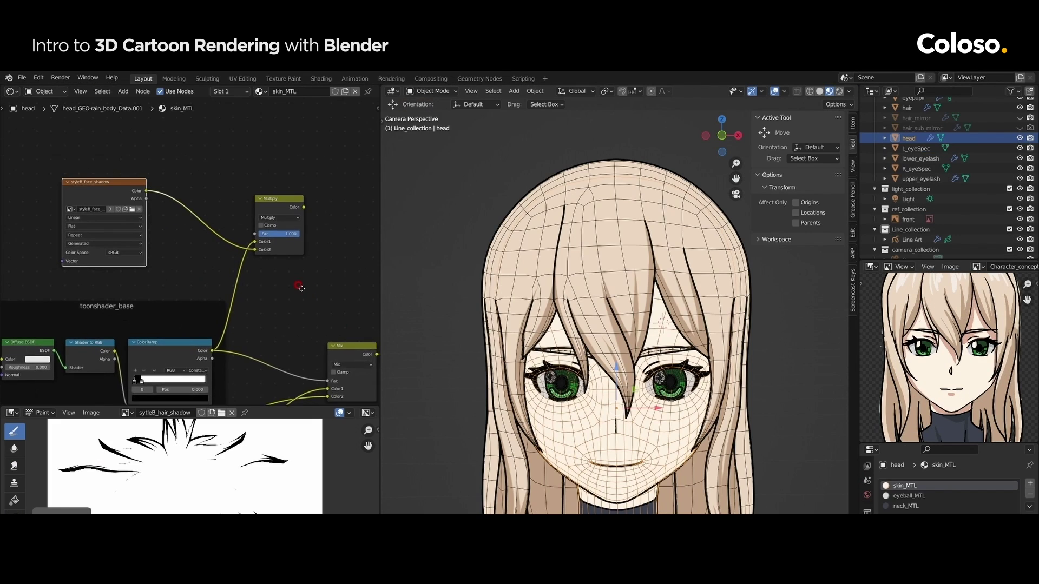
pyautogui.moveTo(297, 290); pyautogui.dragTo(252, 221, button='middle')
pyautogui.moveTo(230, 157); pyautogui.dragTo(233, 204)
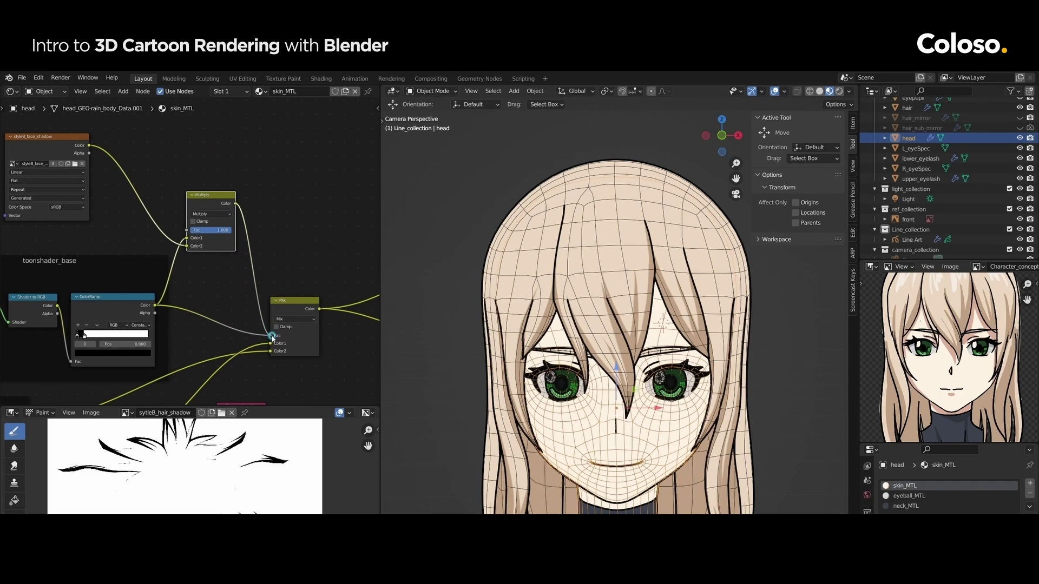
pyautogui.click(688, 440)
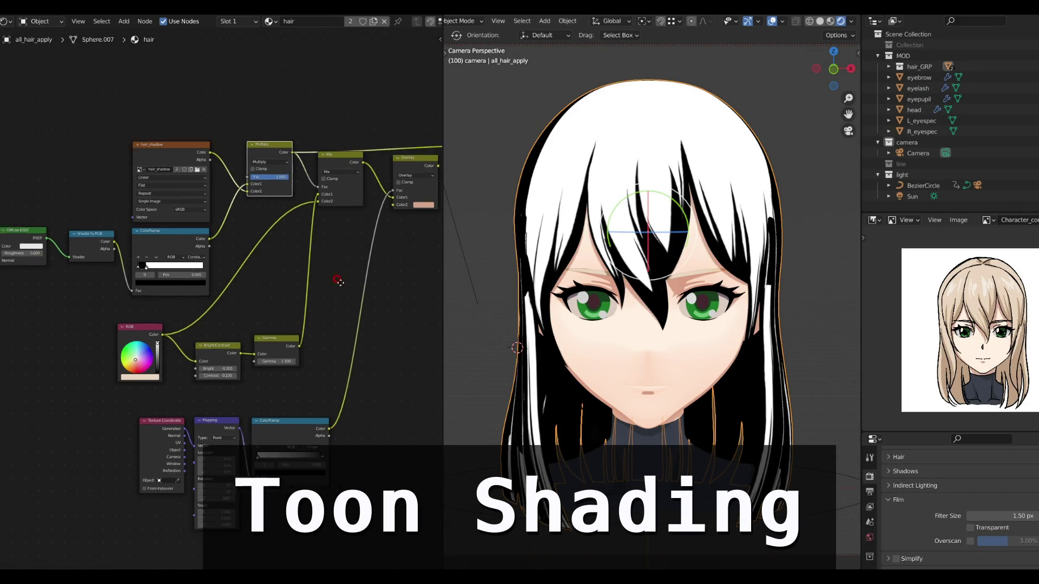
# Select the Multiply node and cycle the backdrop from the depth pass to the full sunset composite.
pyautogui.click(381, 169)
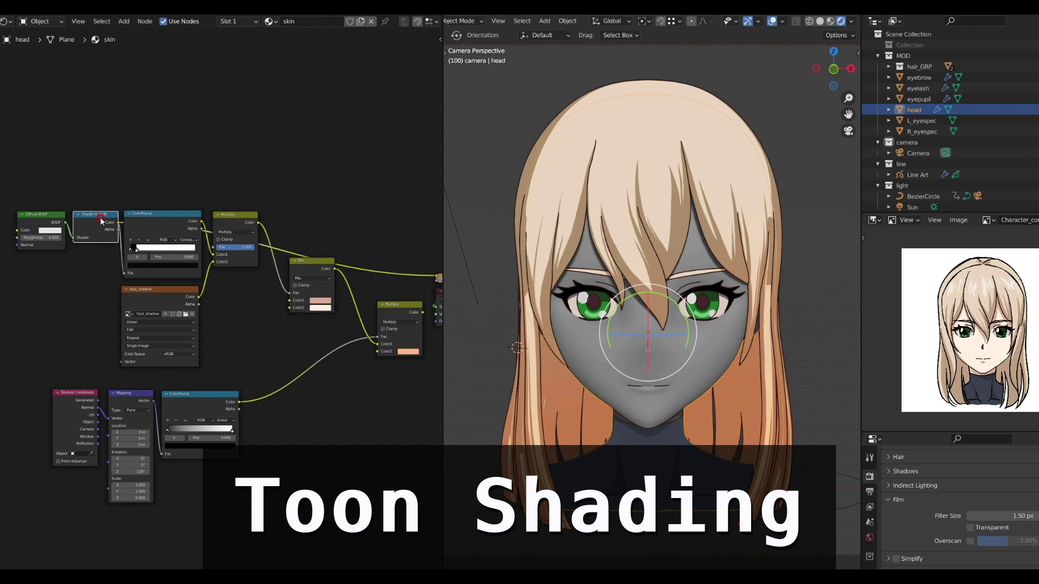
pyautogui.click(236, 214)
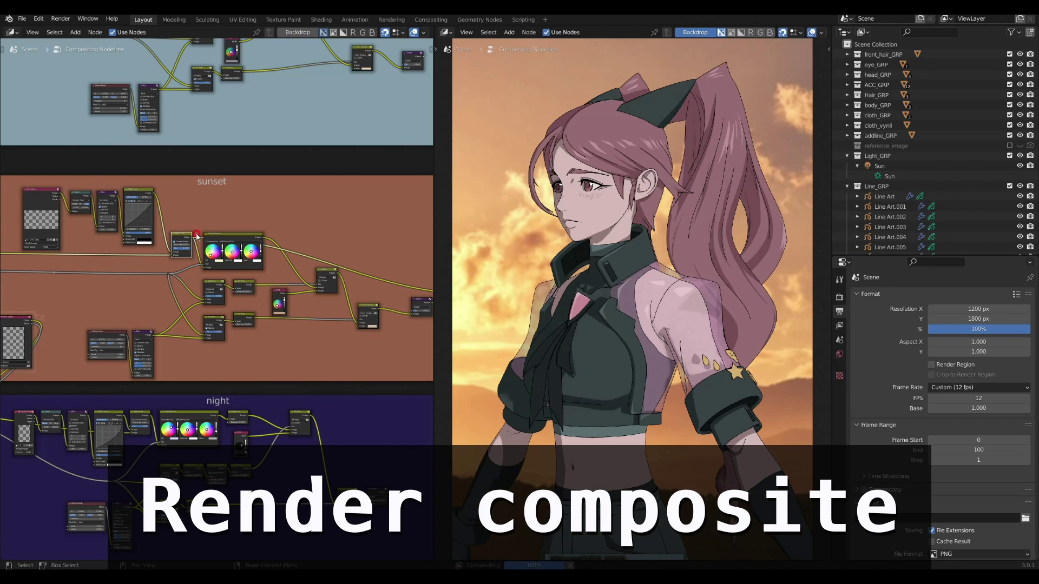
pyautogui.keyDown('ctrl'); pyautogui.keyDown('shift'); pyautogui.click(214, 325); pyautogui.keyUp('shift'); pyautogui.keyUp('ctrl')
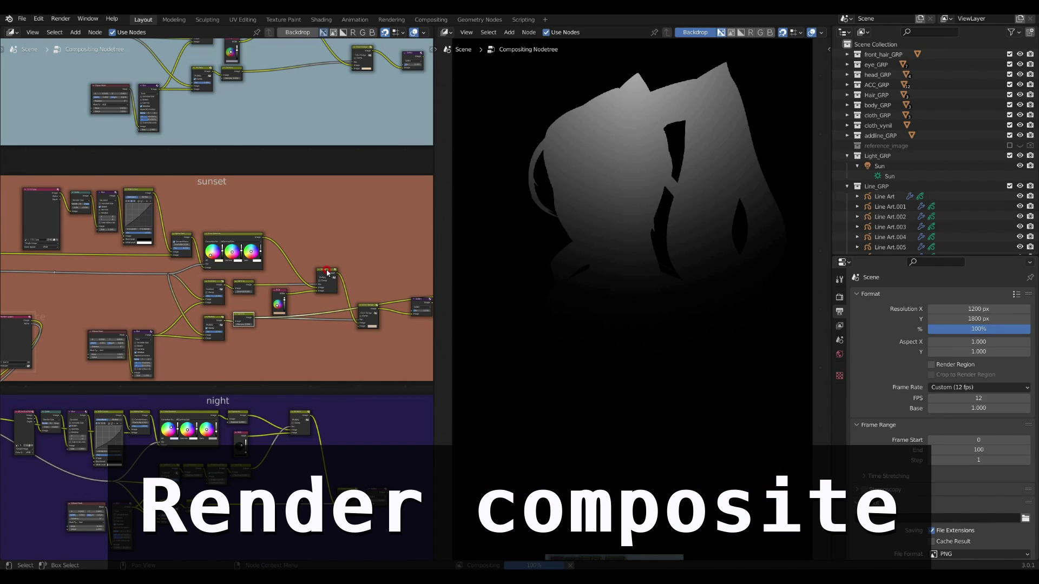
pyautogui.keyDown('ctrl'); pyautogui.keyDown('shift'); pyautogui.click(418, 302); pyautogui.keyUp('shift'); pyautogui.keyUp('ctrl')
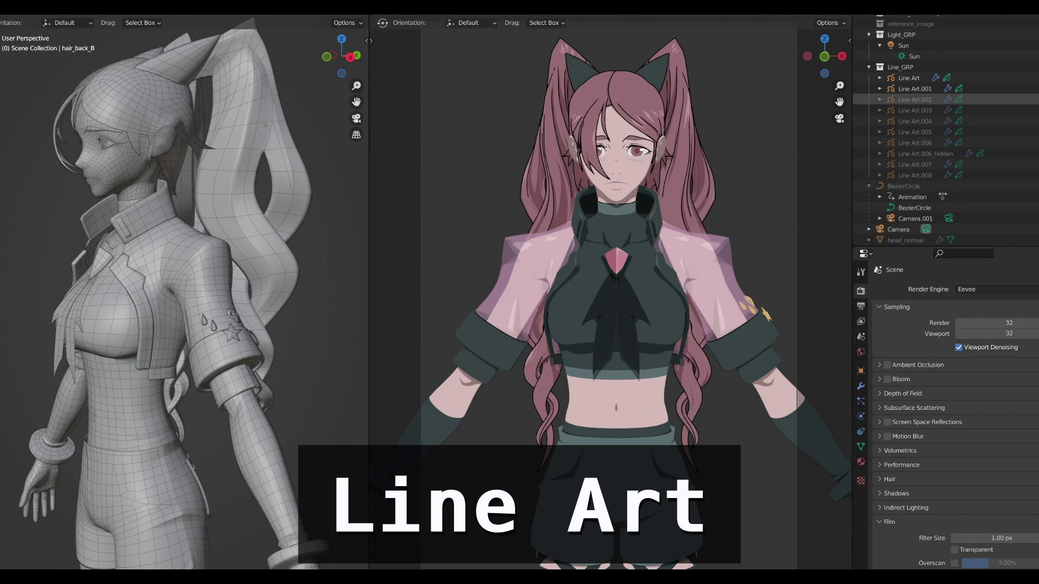
# Make Line Art.003, Line Art.004, Line Art.006_hidden and Line Art.007 visible in the Outliner.
pyautogui.click(1033, 110)
pyautogui.click(1033, 121)
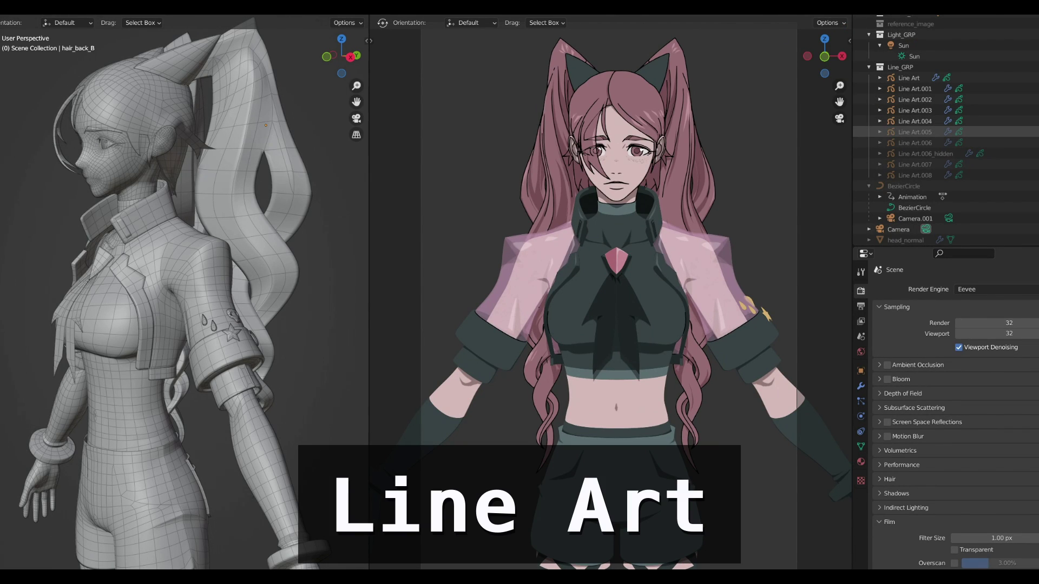
pyautogui.click(1034, 154)
pyautogui.click(1034, 165)
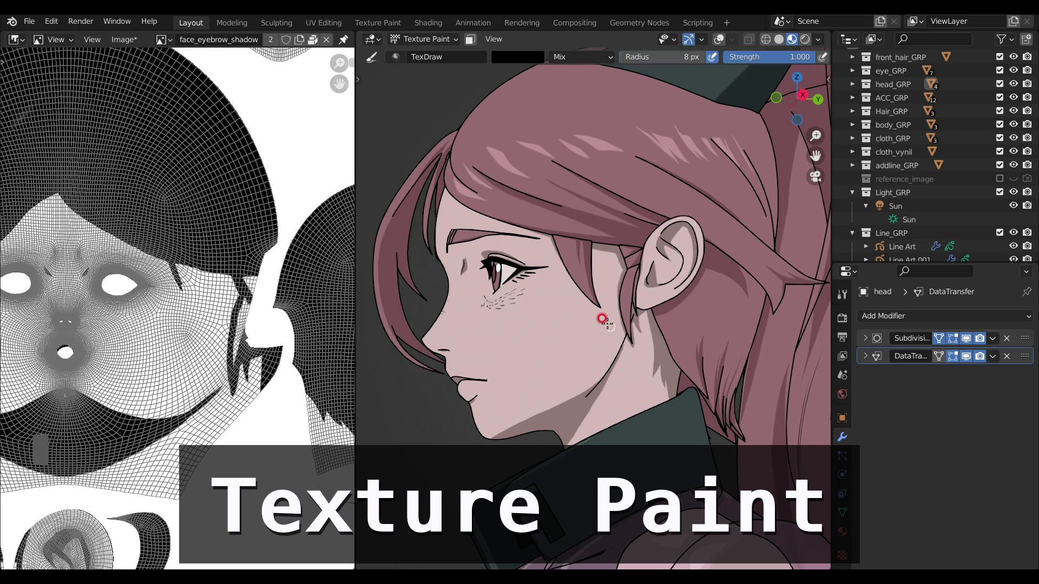
# Switch the Image Editor from View to Paint mode, check the brush settings, then hide the sidebar.
pyautogui.click(16, 39)
pyautogui.click(52, 39)
pyautogui.click(54, 70)
pyautogui.click(350, 61)
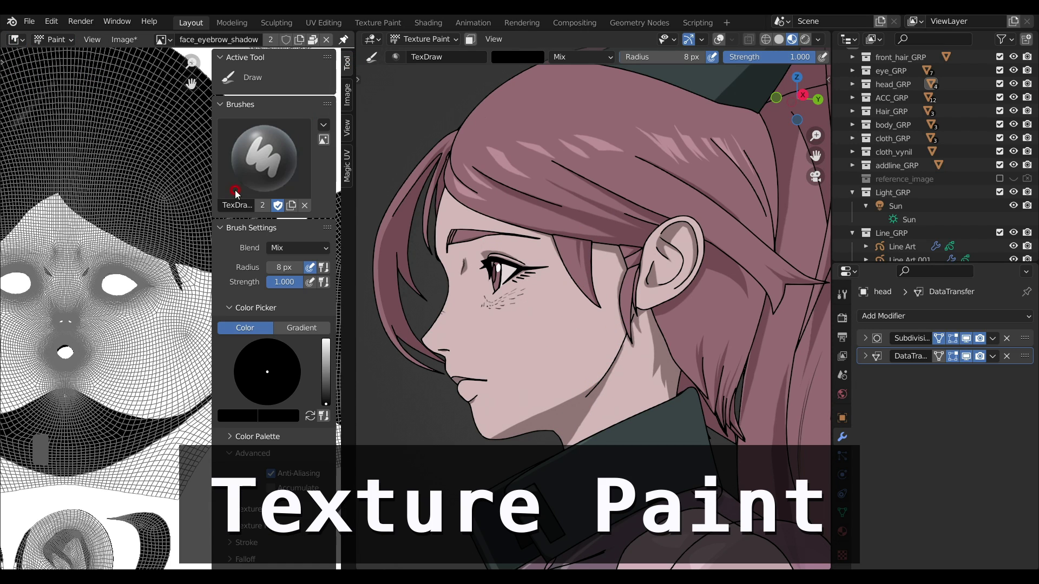
pyautogui.press('n')
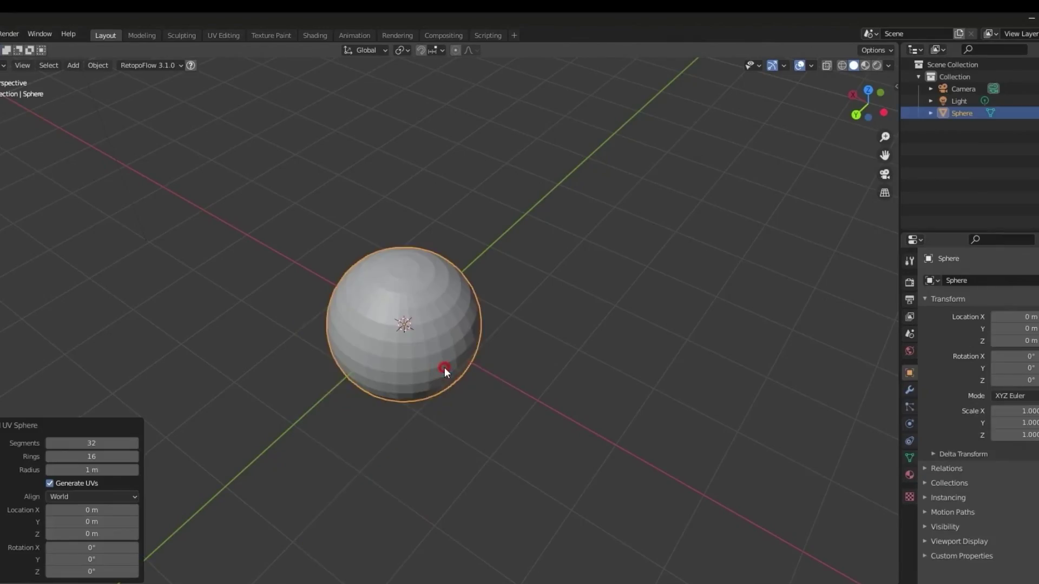
# Reduce the primitive's side count, pull the nose with Elastic Deform, and enter 0.5 for Hue.
pyautogui.click(81, 508)
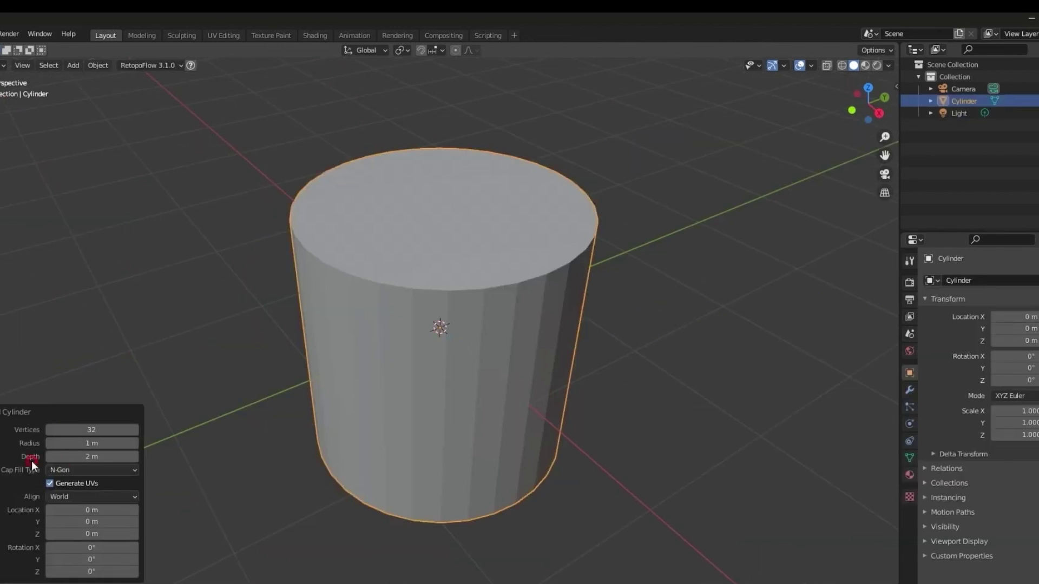
pyautogui.moveTo(81, 431)
pyautogui.mouseDown()
pyautogui.moveTo(55, 431)
pyautogui.moveTo(64, 435)
pyautogui.mouseUp()
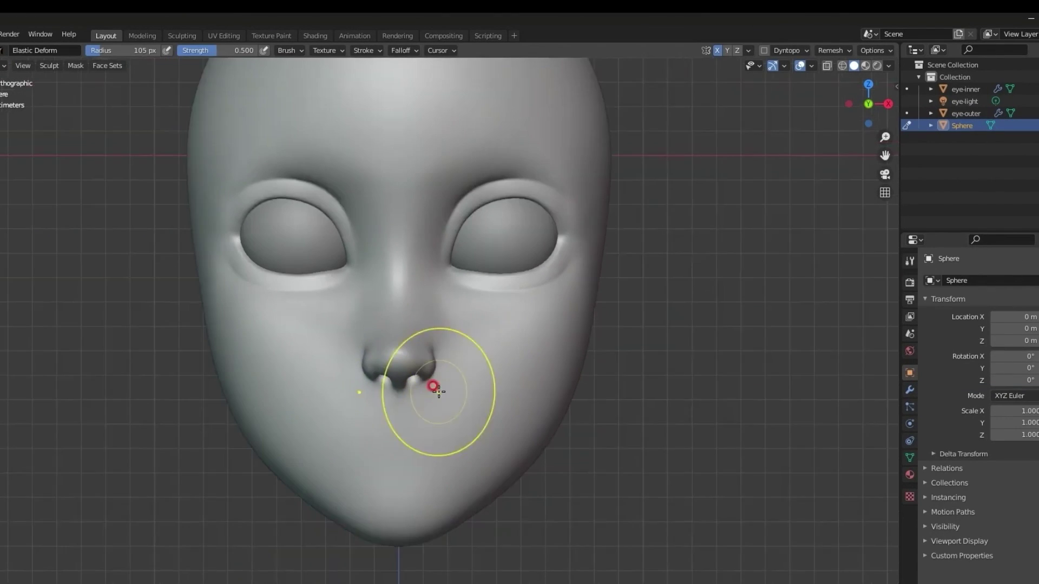
pyautogui.moveTo(429, 388); pyautogui.dragTo(422, 335)
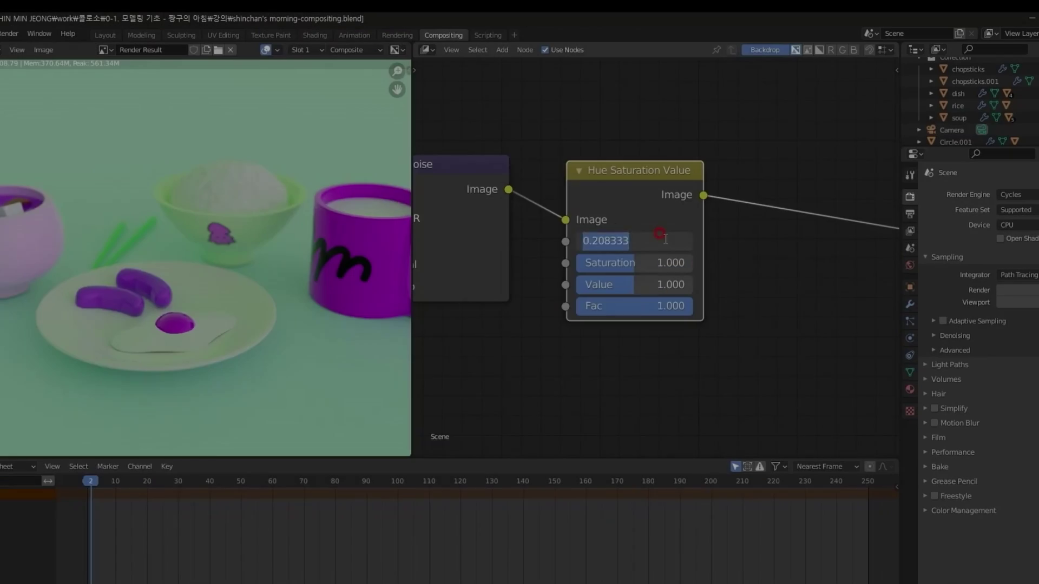
pyautogui.write('0.5')
pyautogui.click(456, 265)
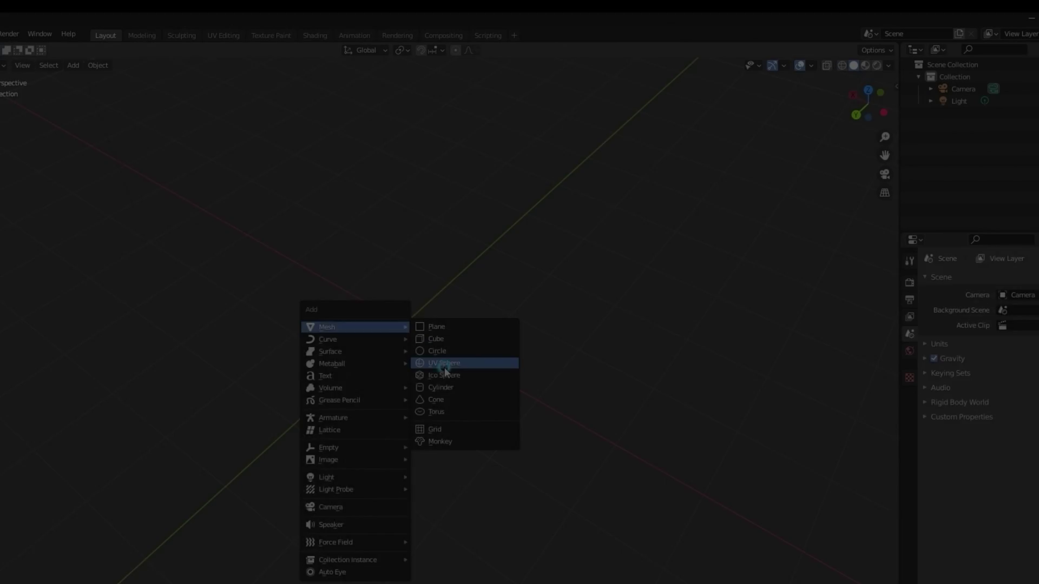
# Add a UV sphere, adjust its vertex count, and elastically reshape the nostril.
pyautogui.click(444, 368)
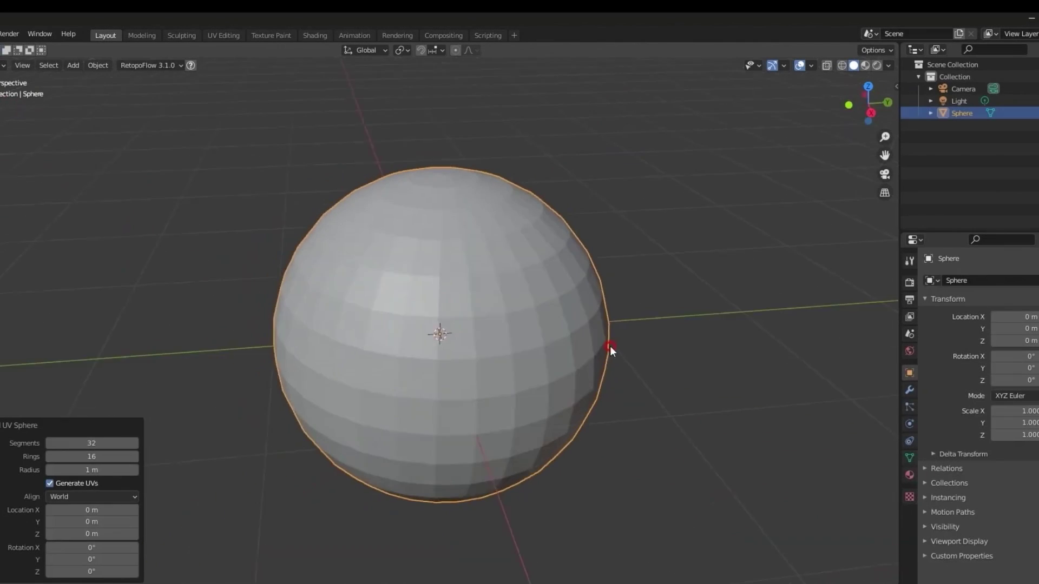
pyautogui.click(458, 349)
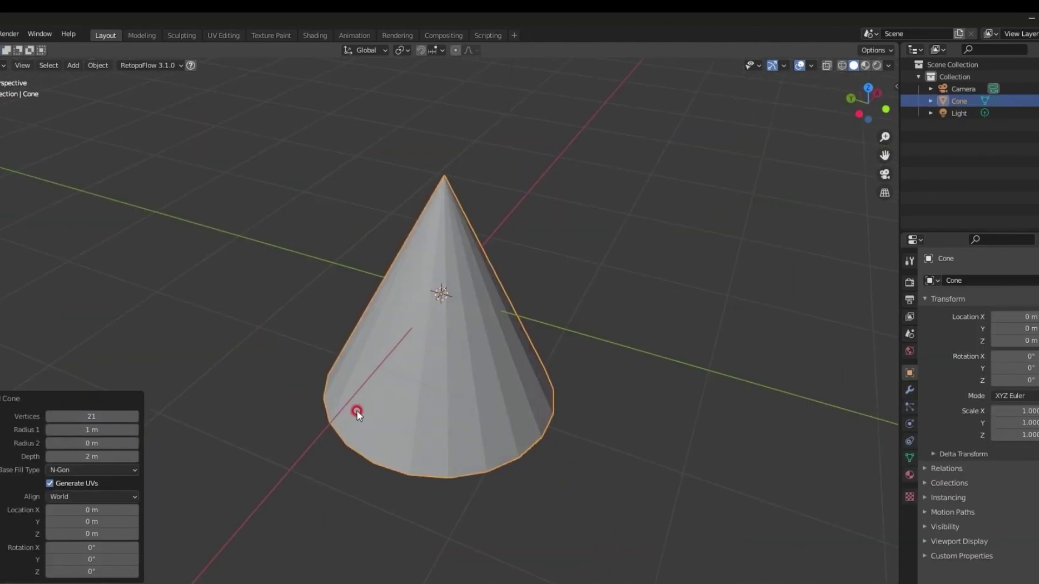
pyautogui.press('x')
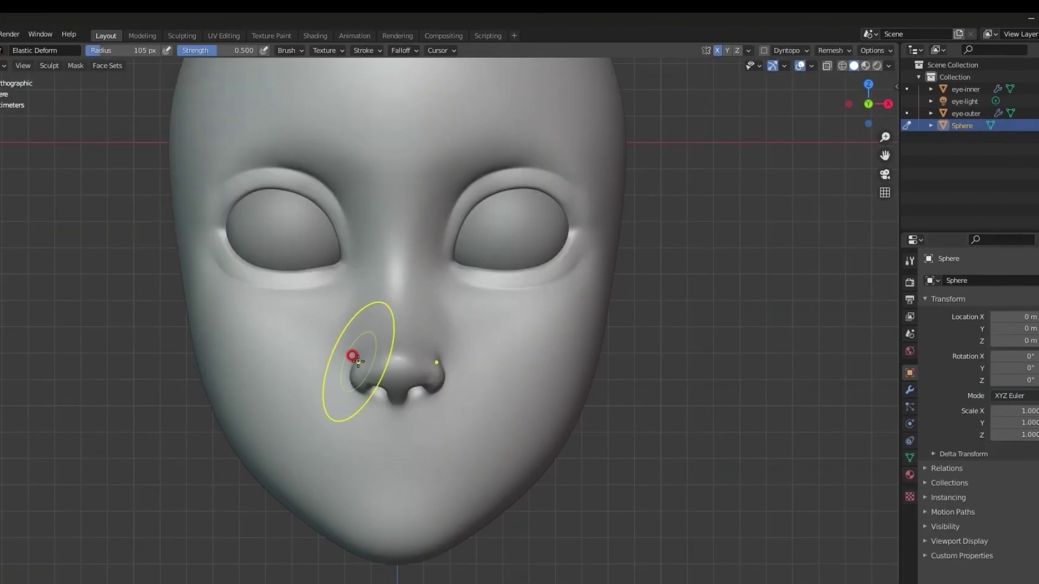
pyautogui.scroll(2, 434, 395)
pyautogui.scroll(-2, 448, 364)
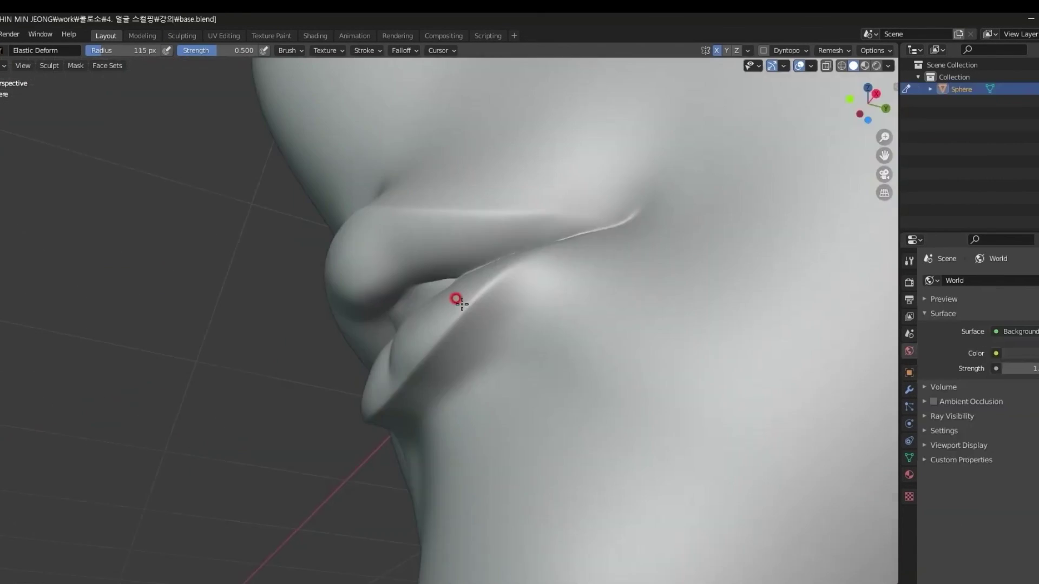
pyautogui.moveTo(457, 297); pyautogui.dragTo(631, 315, button='middle')
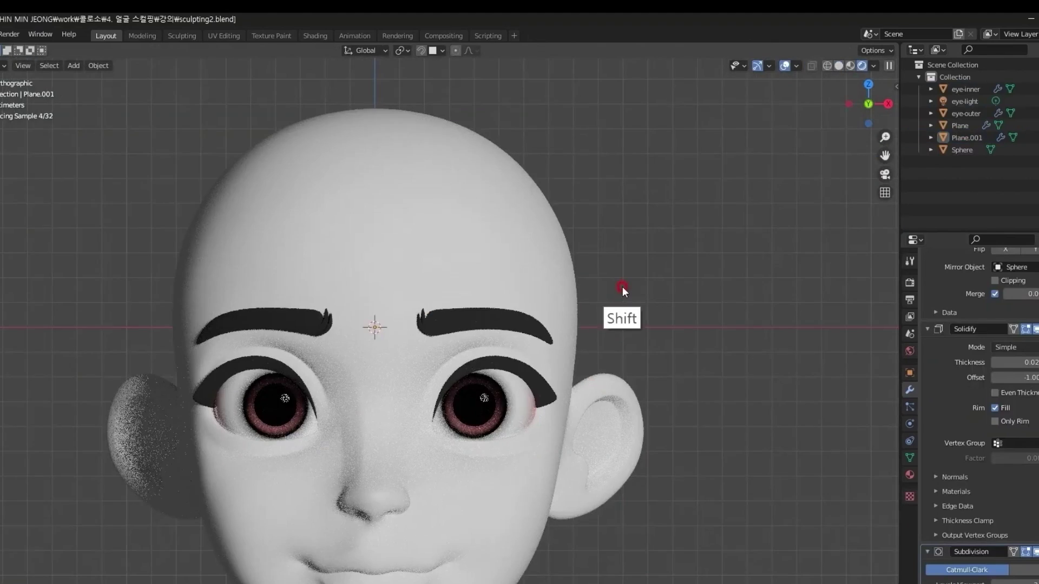
# Frame the breakfast dishes and show them in Material Preview.
pyautogui.scroll(-1, 599, 268)
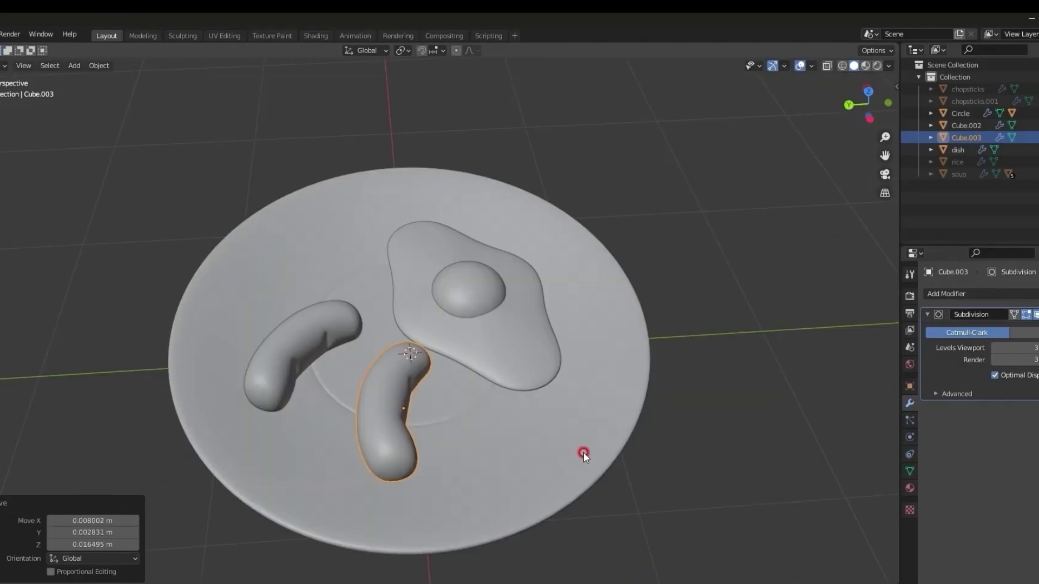
pyautogui.moveTo(585, 452); pyautogui.dragTo(586, 521, button='middle')
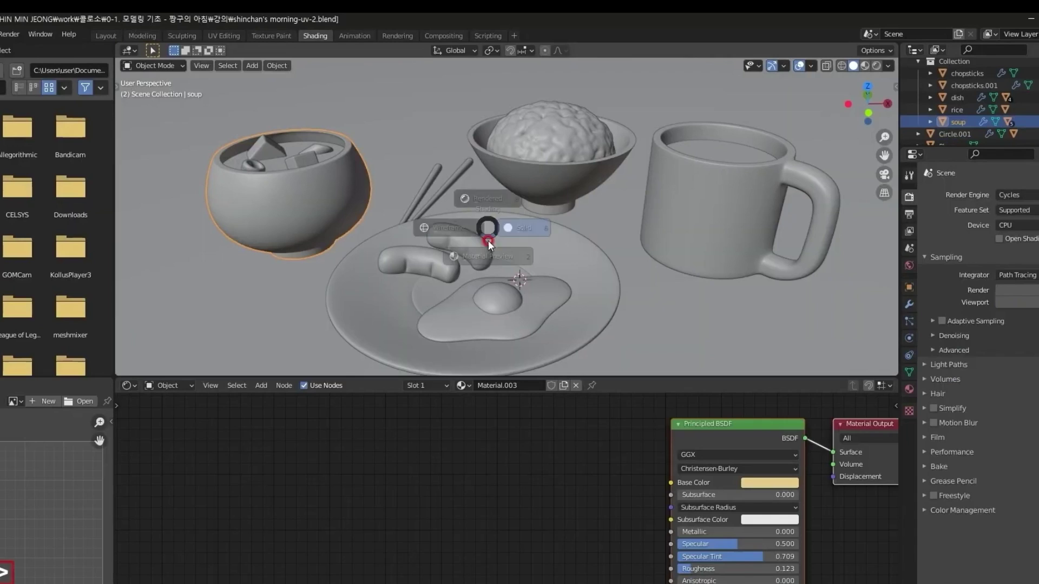
pyautogui.click(485, 319)
pyautogui.keyDown('ctrl'); pyautogui.moveTo(453, 303); pyautogui.dragTo(552, 303, button='middle'); pyautogui.keyUp('ctrl')
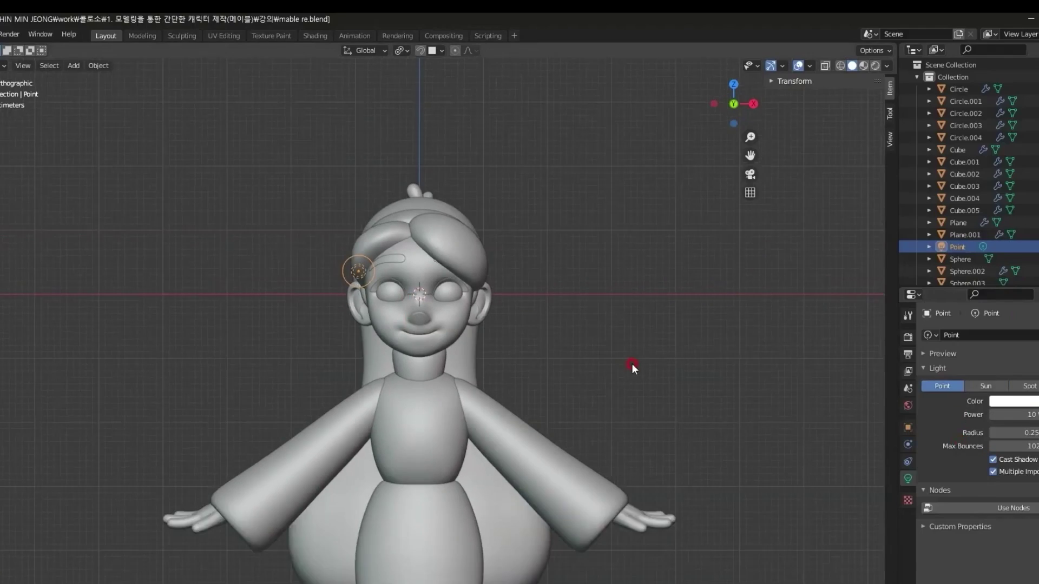
# Zoom around the character and select the head object.
pyautogui.scroll(5, 632, 363)
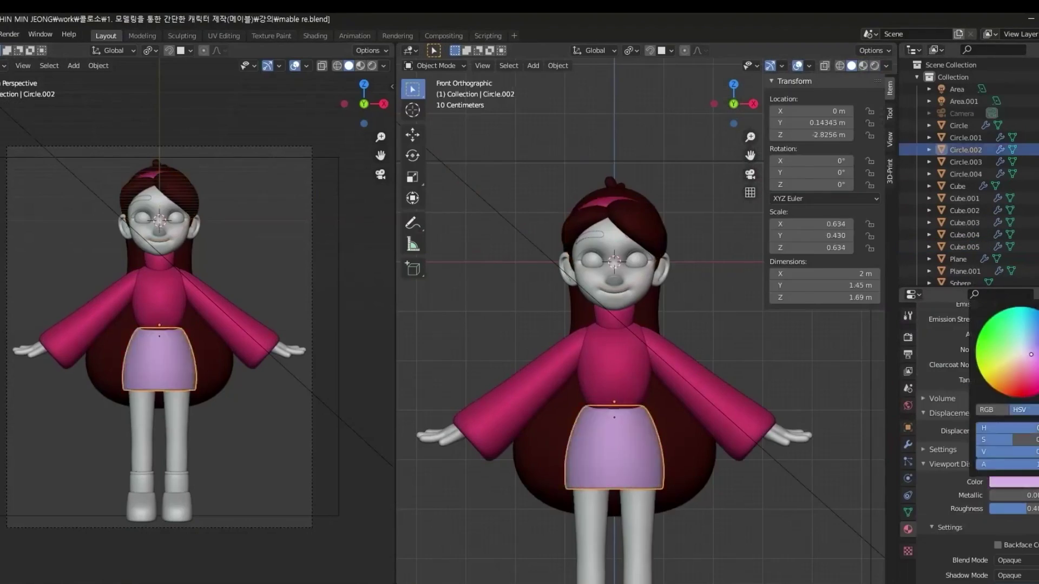
pyautogui.scroll(-3, 710, 340)
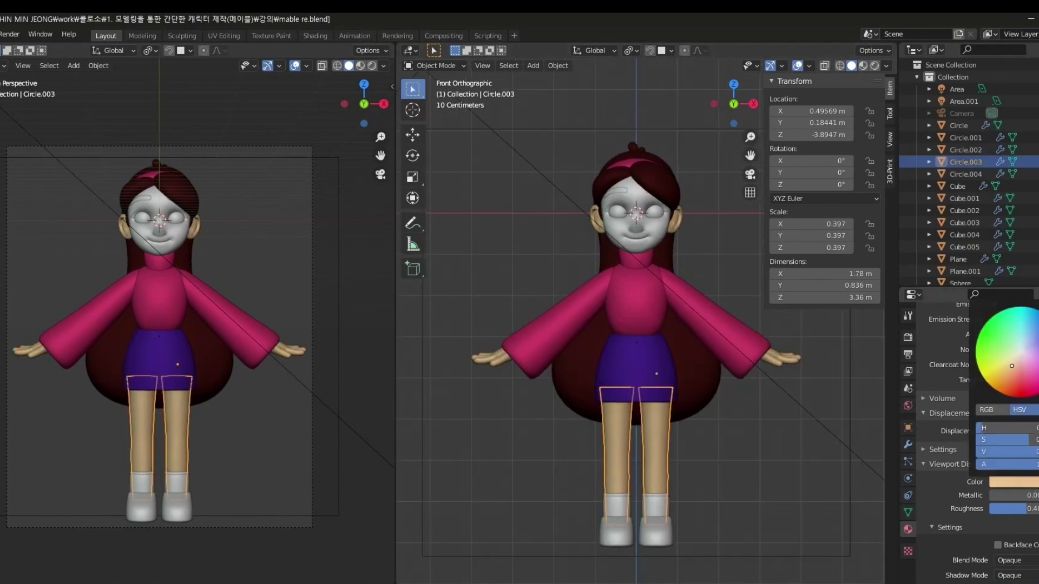
pyautogui.click(654, 234)
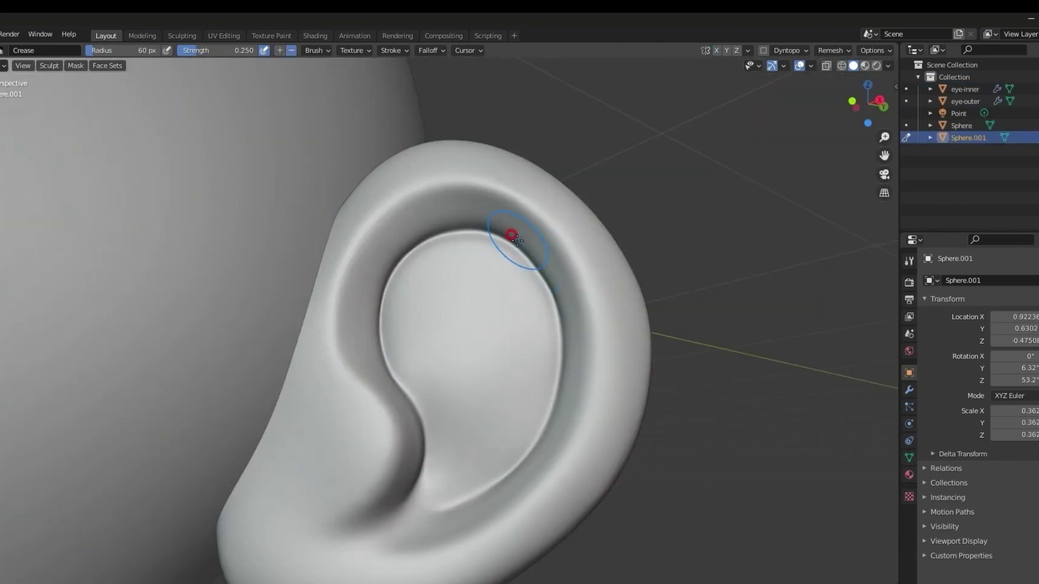
# Orbit and zoom around the stylized head, then pick a hair strand curve to edit.
pyautogui.scroll(-3, 503, 379)
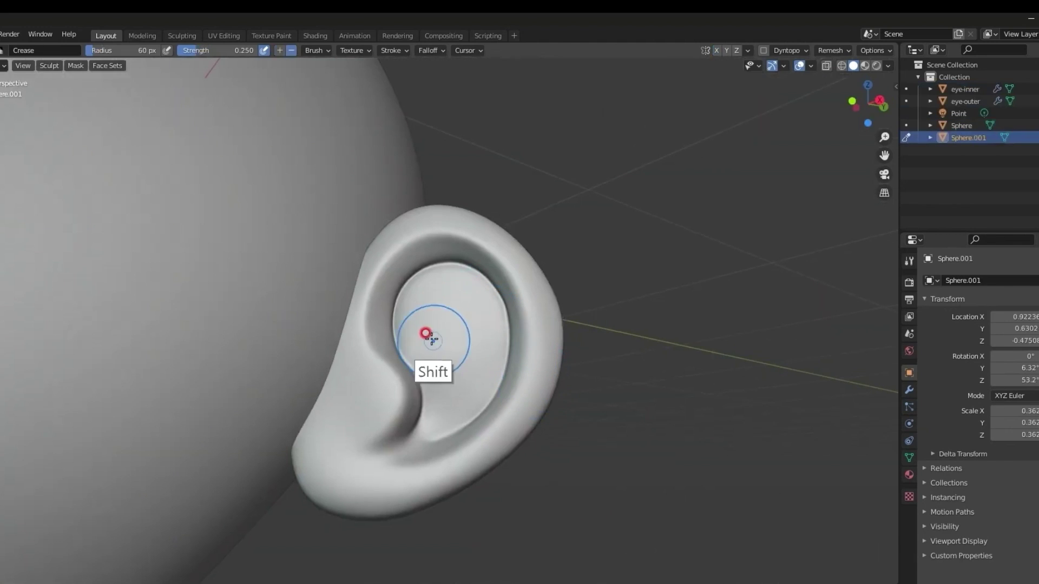
pyautogui.scroll(3, 431, 340)
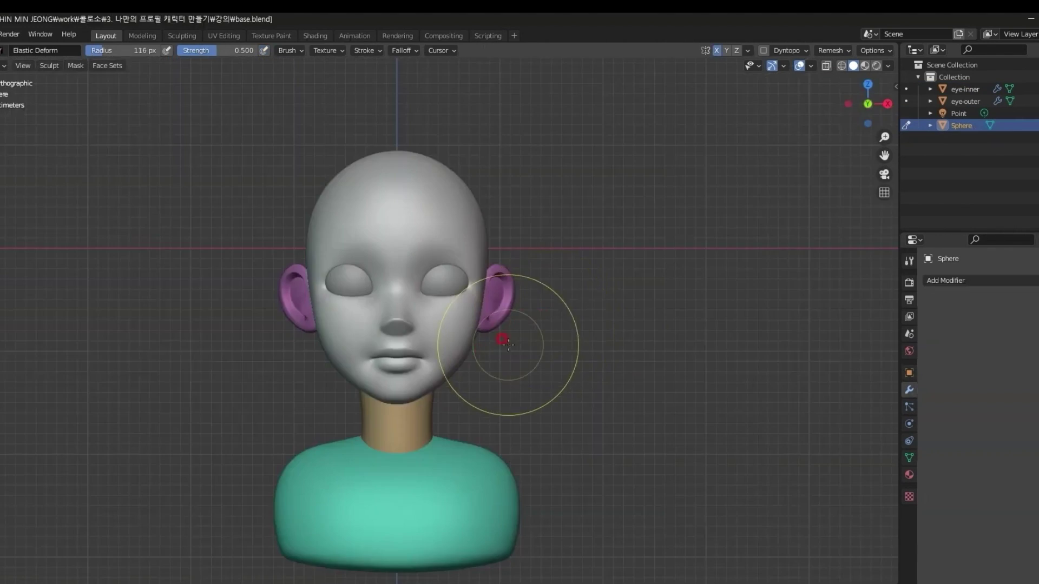
pyautogui.moveTo(499, 336); pyautogui.dragTo(527, 303, button='middle')
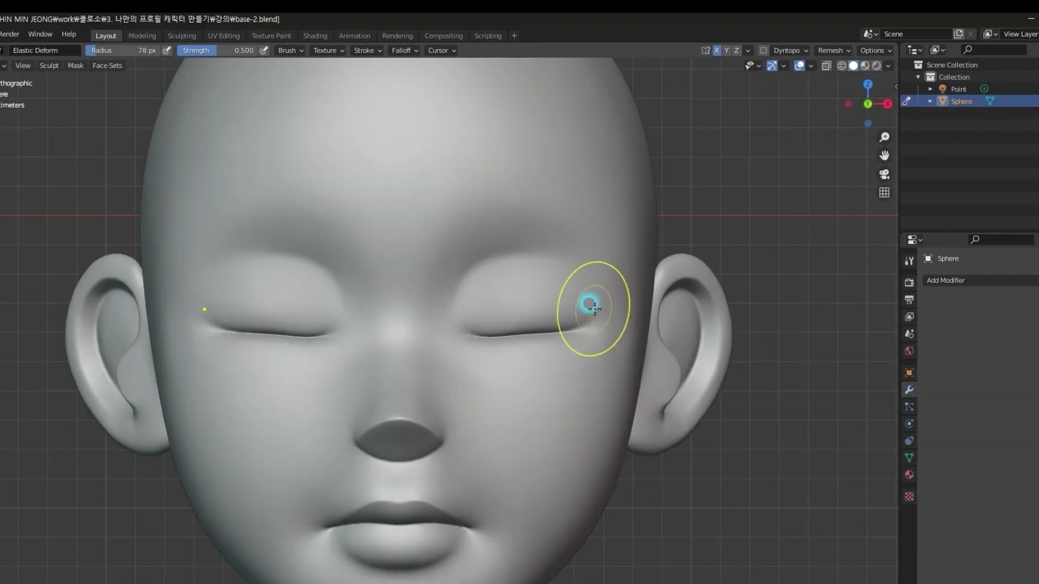
pyautogui.keyDown('ctrl'); pyautogui.moveTo(461, 347); pyautogui.dragTo(527, 318, button='middle'); pyautogui.keyUp('ctrl')
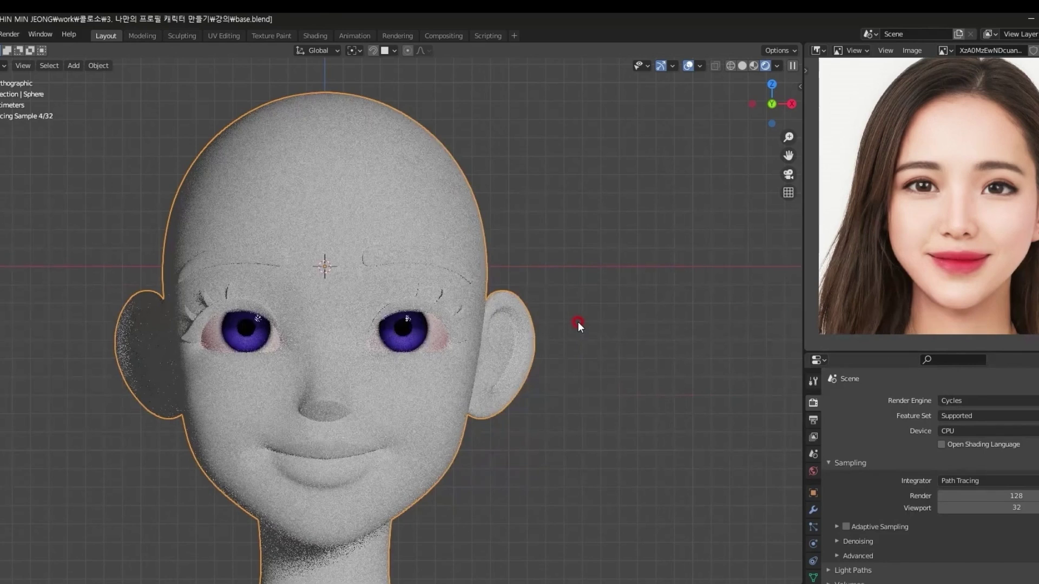
pyautogui.keyDown('ctrl'); pyautogui.moveTo(578, 322); pyautogui.dragTo(496, 493, button='middle'); pyautogui.keyUp('ctrl')
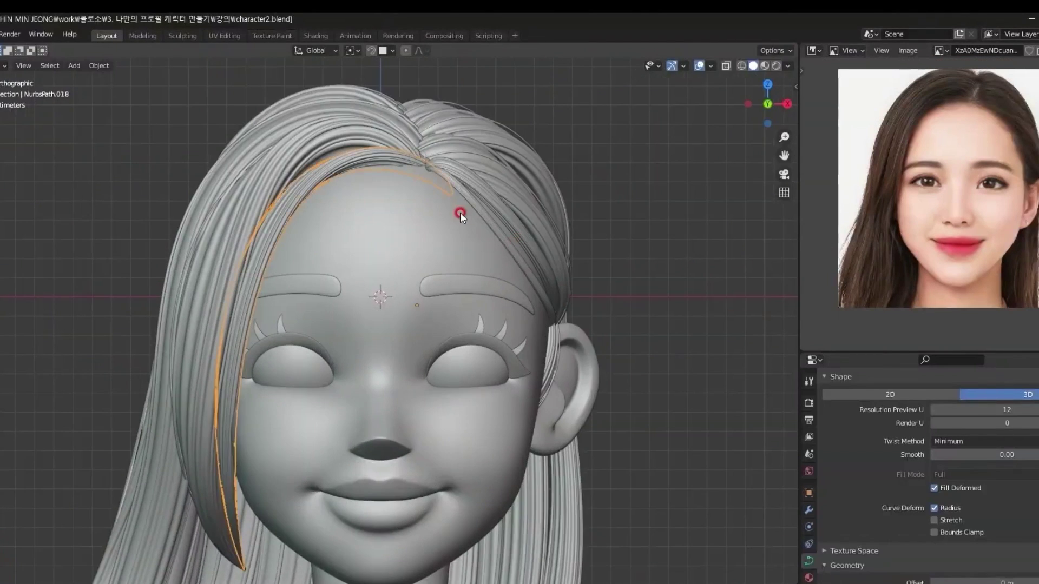
pyautogui.click(307, 523)
pyautogui.moveTo(307, 523); pyautogui.dragTo(611, 135, button='middle')
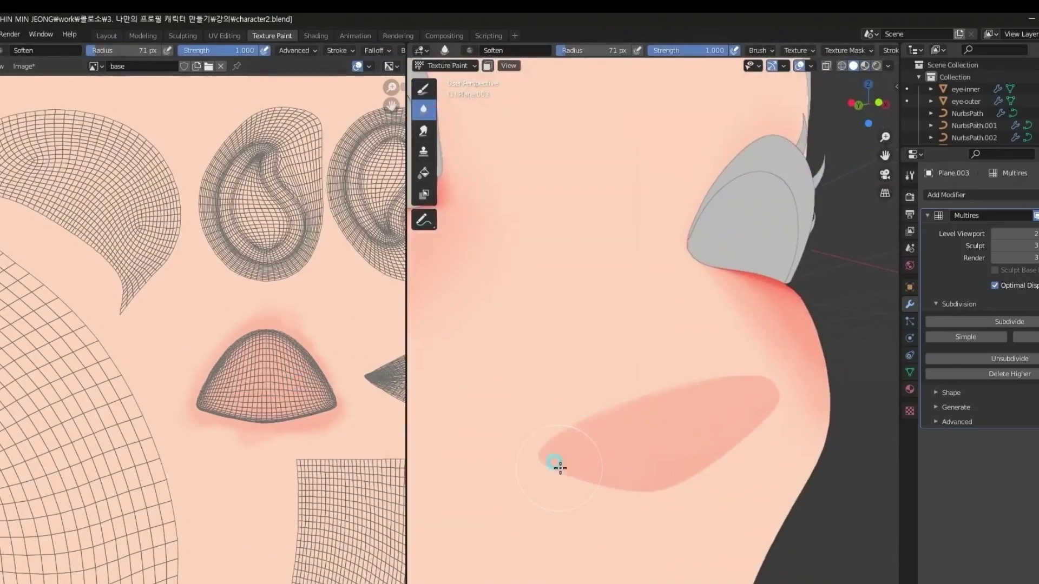
# Zoom the canvas onto the character's face and fine-tune the painting brush size with [ and ].
pyautogui.scroll(-5, 560, 469)
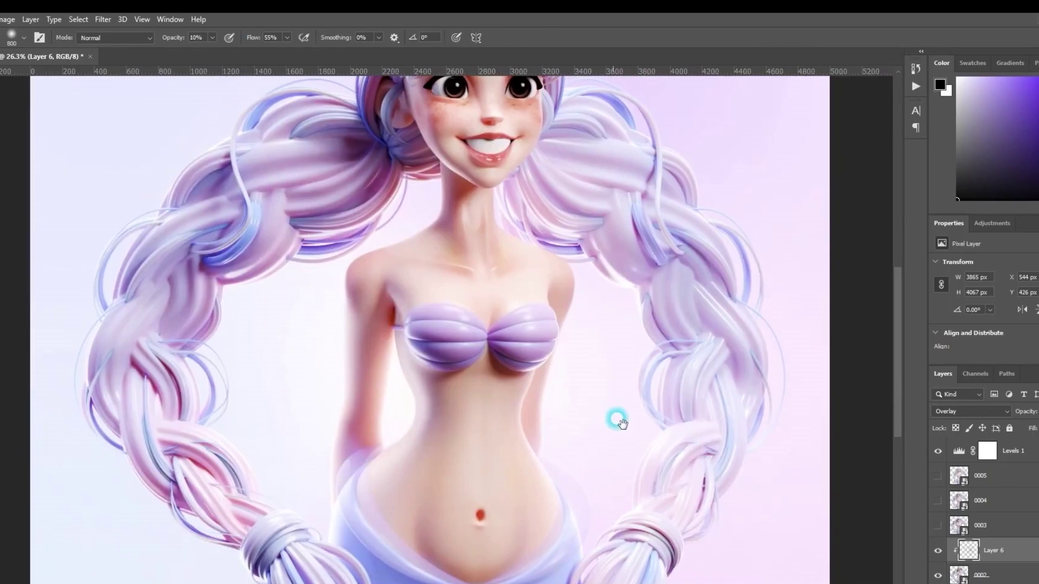
pyautogui.moveTo(623, 423)
pyautogui.keyDown('ctrl'); pyautogui.mouseDown()
pyautogui.moveTo(557, 396)
pyautogui.moveTo(452, 413)
pyautogui.mouseUp(); pyautogui.keyUp('ctrl')
pyautogui.press('[')
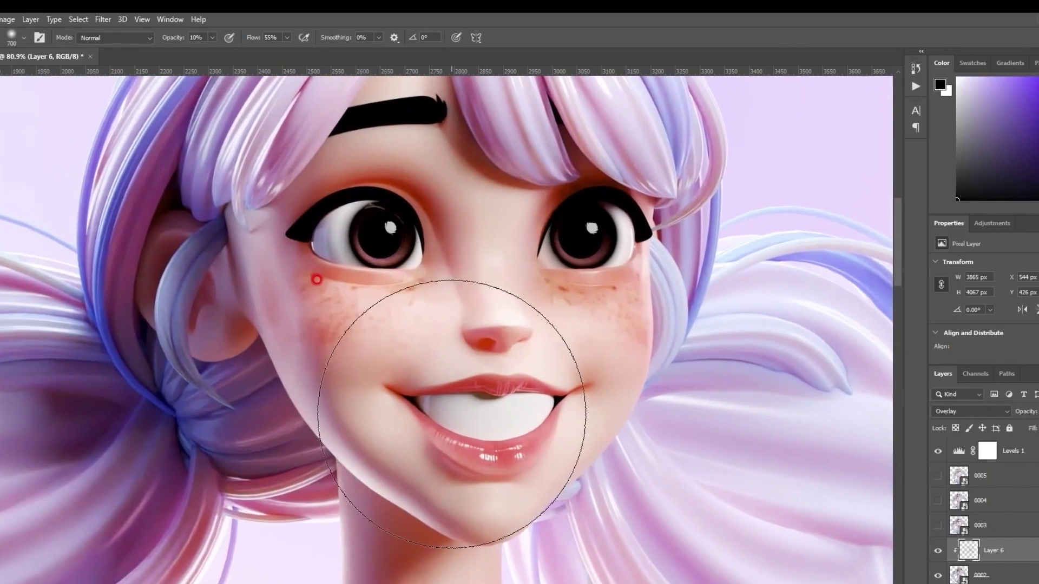
pyautogui.scroll(1, 541, 388)
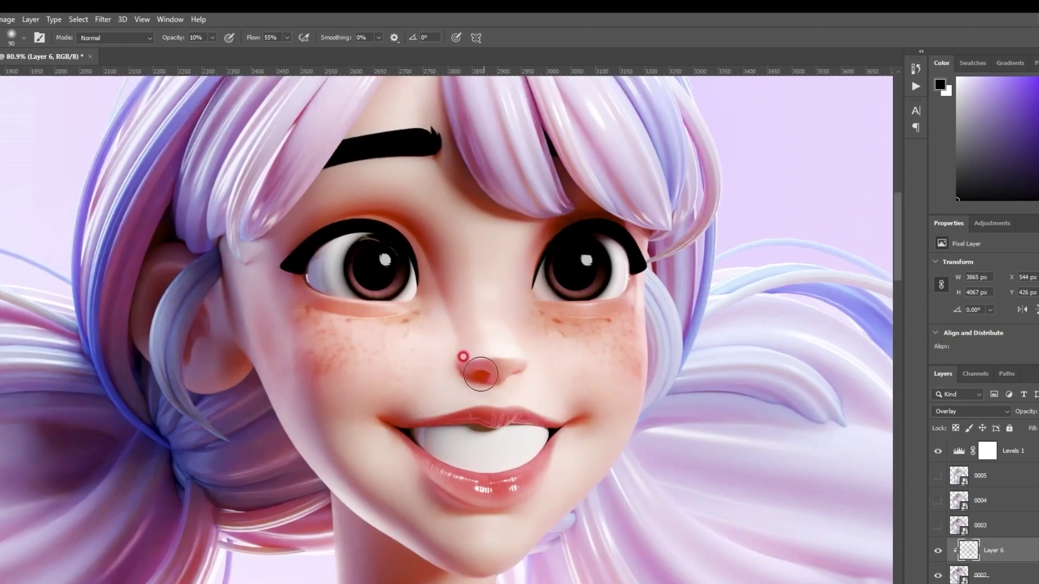
pyautogui.press(']')
pyautogui.scroll(1, 531, 364)
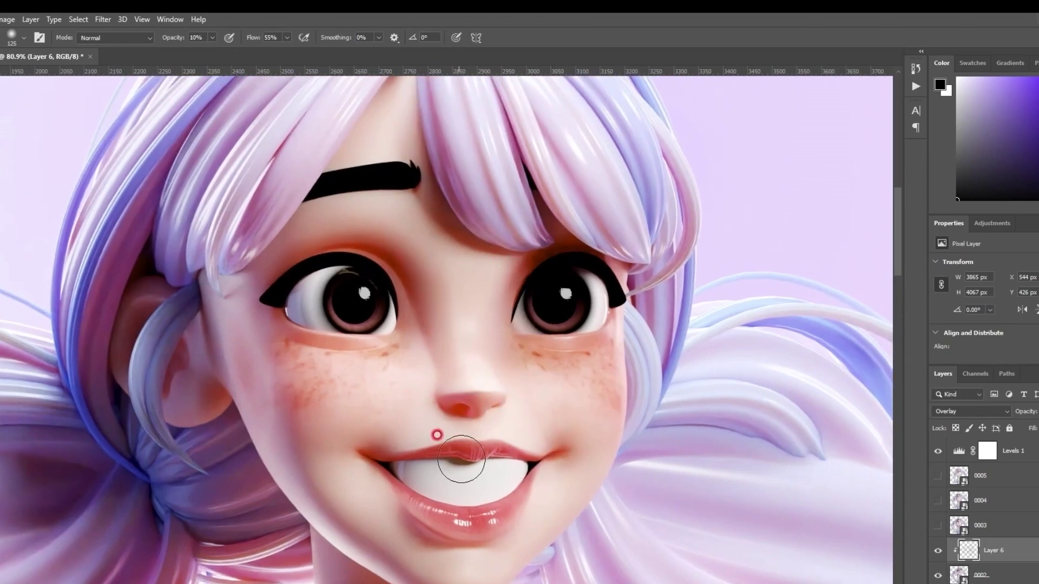